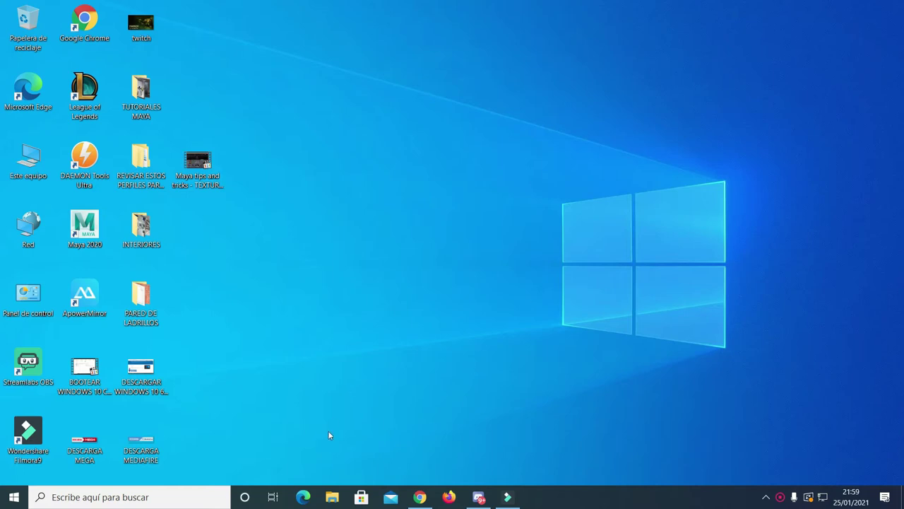
# Step: Open This PC (Este equipo) in File Explorer and maximize its window
pyautogui.click(332, 497)
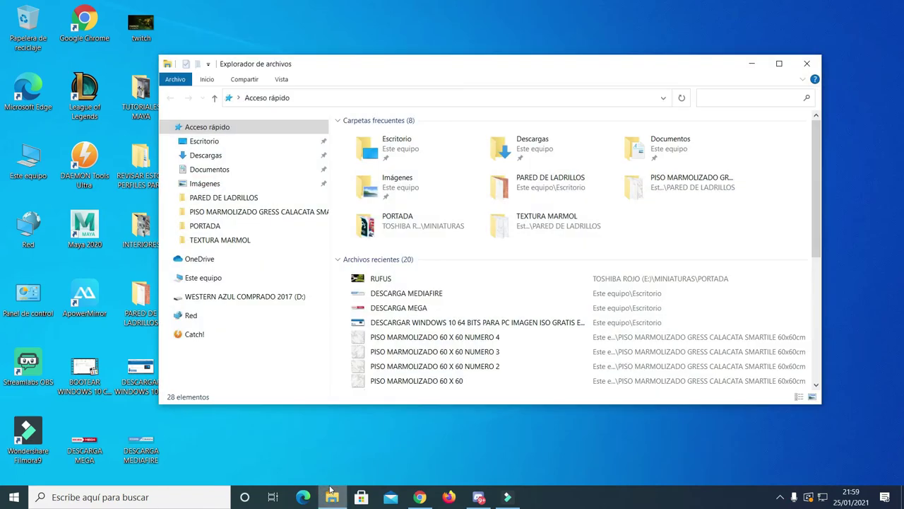
pyautogui.click(237, 278)
pyautogui.doubleClick(667, 67)
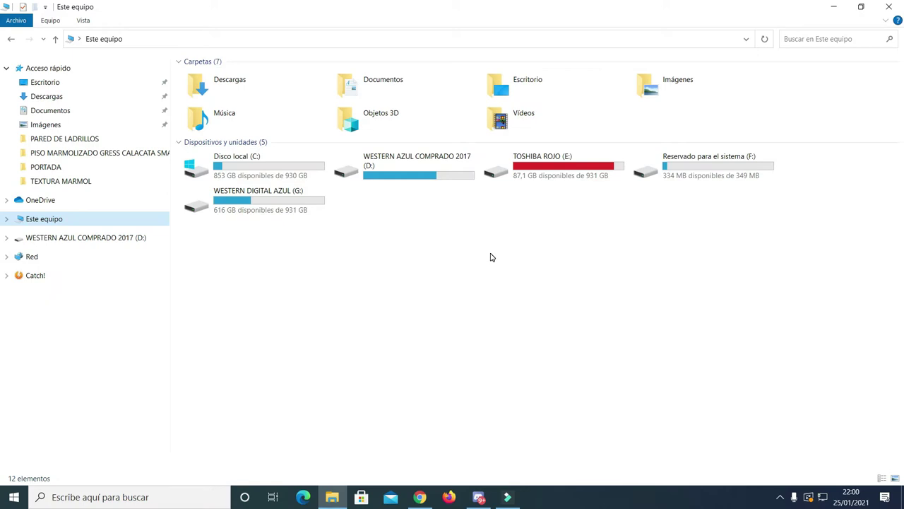
# Step: View the properties of the WESTERN AZUL COMPRADO 2017 (D:) drive to check its capacity, and close them
pyautogui.moveTo(356, 186); pyautogui.dragTo(773, 247)
pyautogui.rightClick(415, 172)
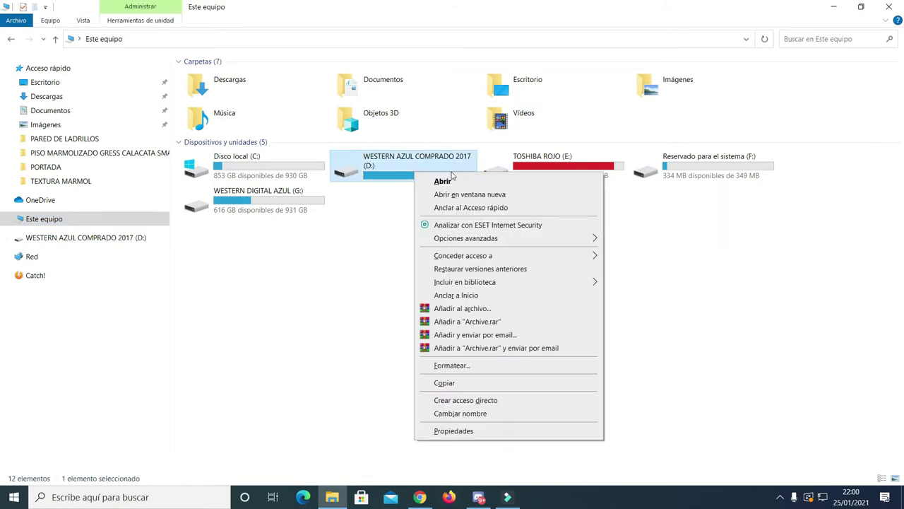
pyautogui.click(491, 430)
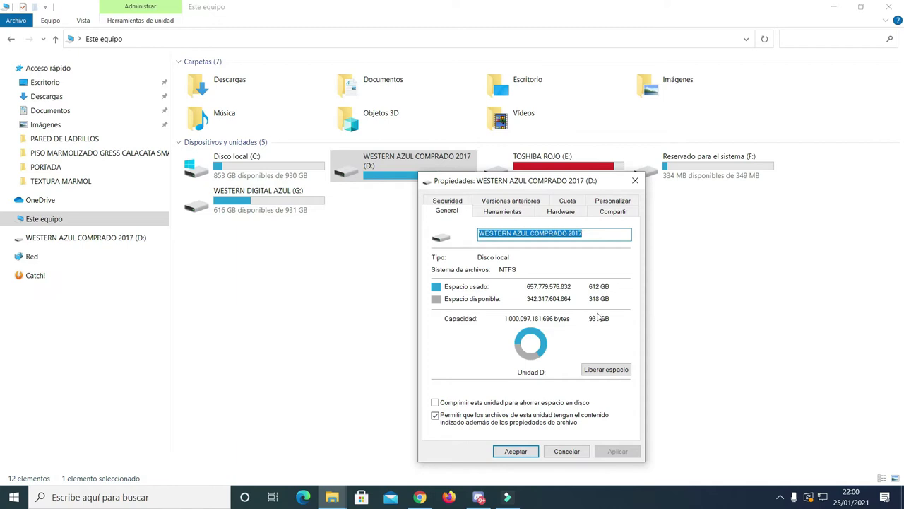
pyautogui.click(637, 182)
pyautogui.moveTo(739, 234); pyautogui.dragTo(558, 239)
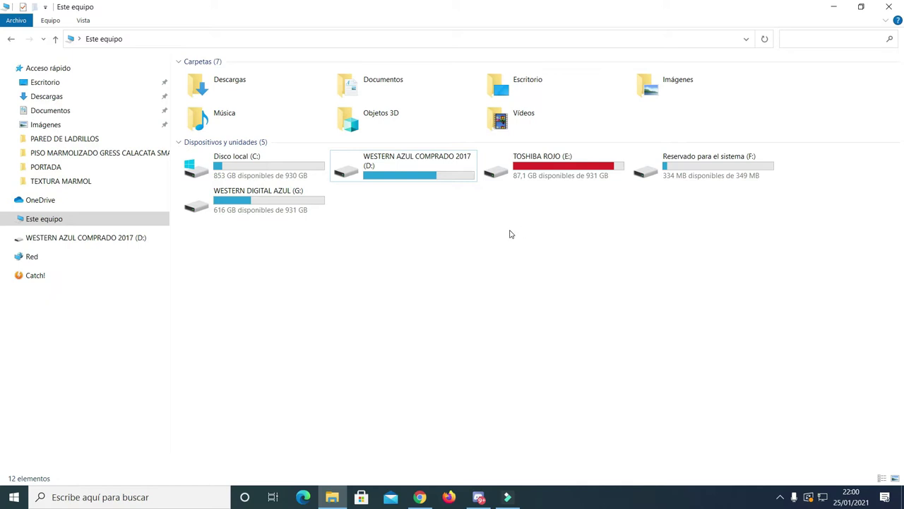
pyautogui.click(371, 220)
# Step: Search Windows for "herramientas administrativas" and open the Windows administrative tools
pyautogui.click(188, 494)
pyautogui.write('he')
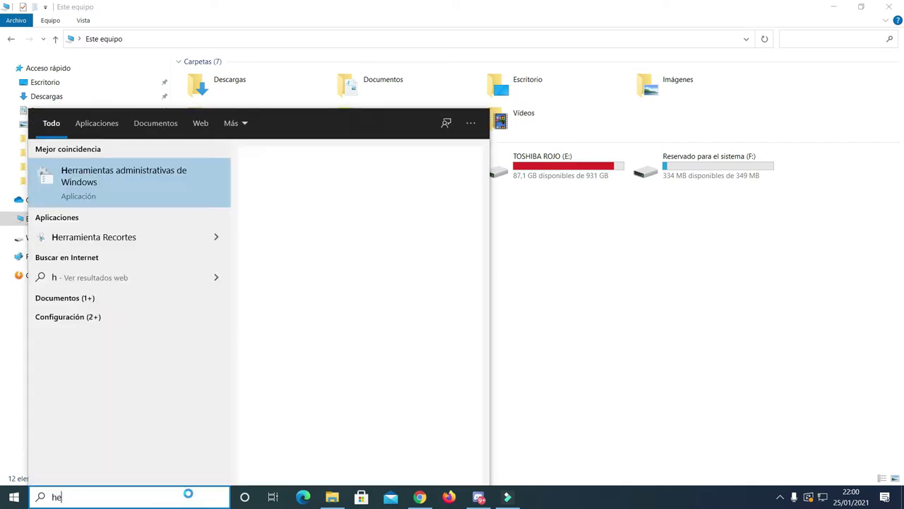
pyautogui.write('rramientas administri')
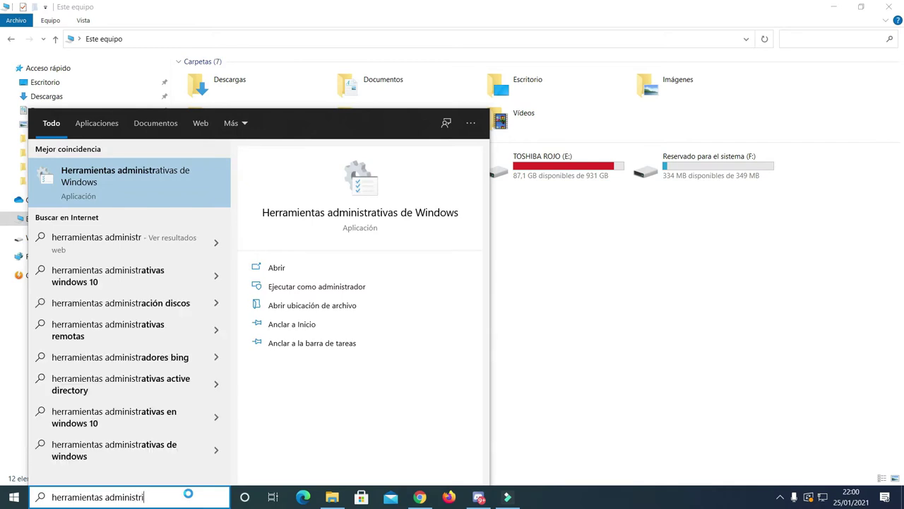
pyautogui.press('BackSpace')
pyautogui.write('a')
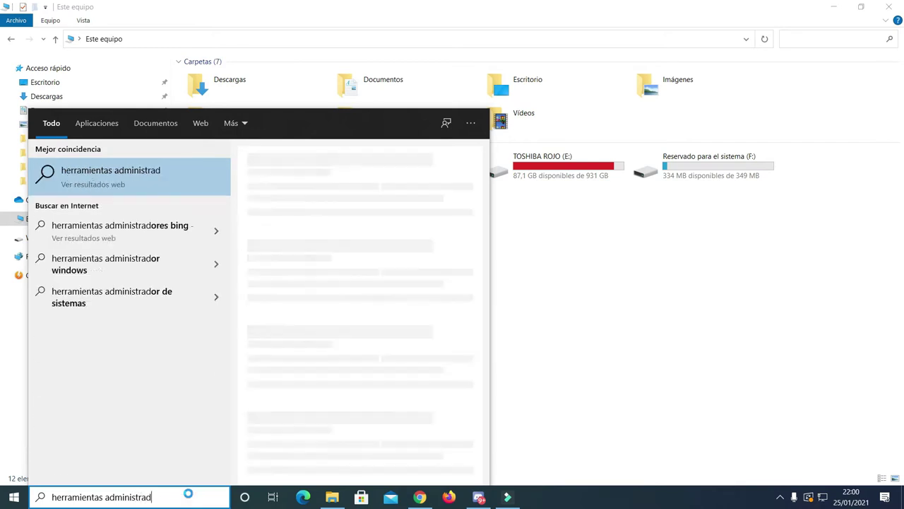
pyautogui.press('Return')
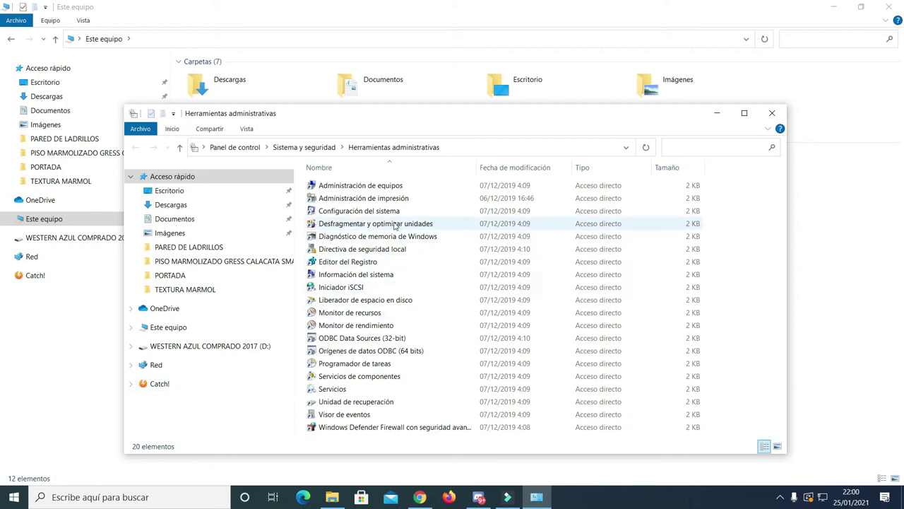
# Step: Open Disk Management under Almacenamiento in Administración de equipos and maximize the window
pyautogui.click(402, 188)
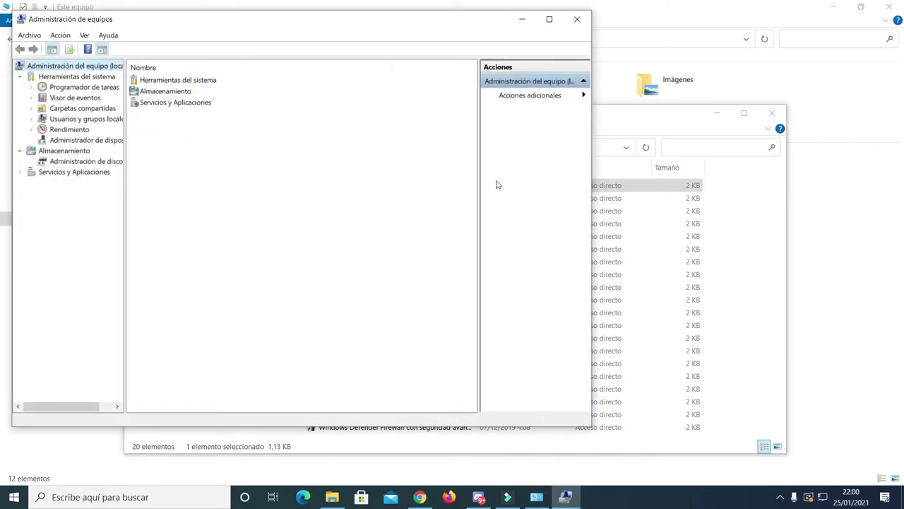
pyautogui.doubleClick(168, 92)
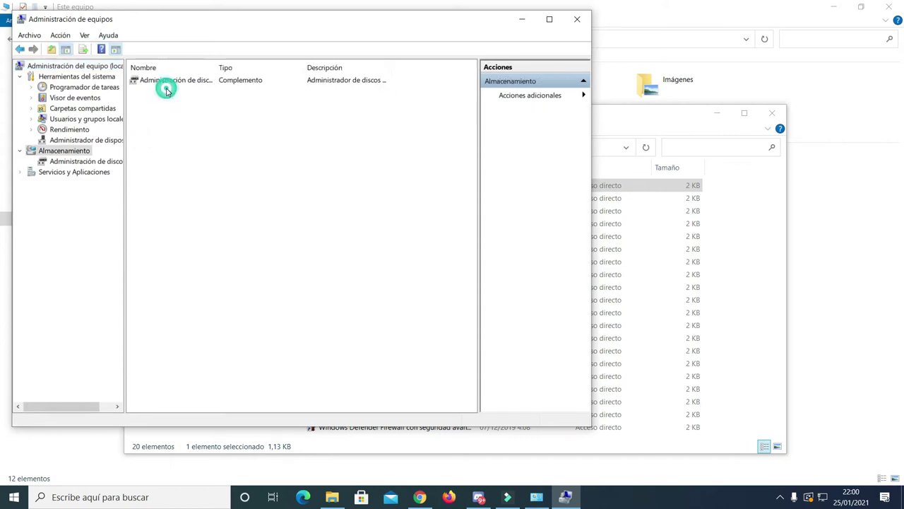
pyautogui.doubleClick(197, 82)
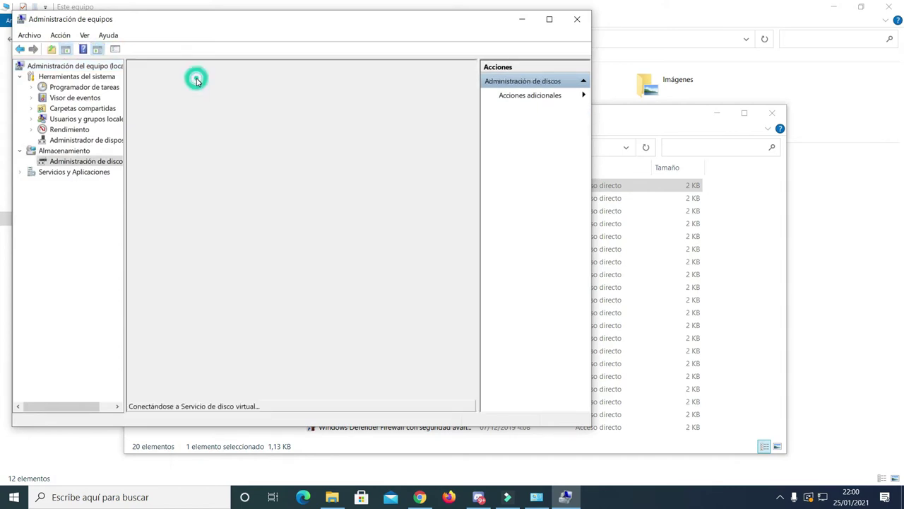
pyautogui.click(550, 20)
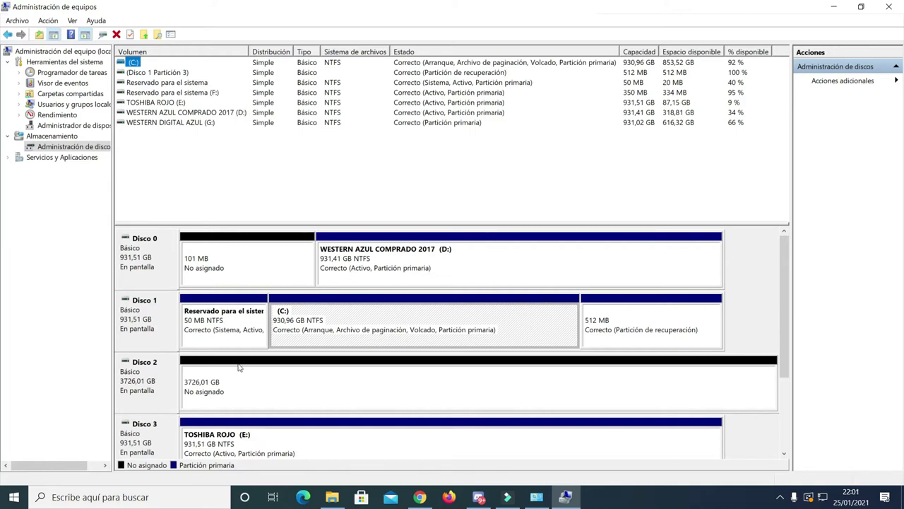
# Step: Examine all disks in Disk Management and compare them with the drives listed in File Explorer to find the unallocated one
pyautogui.moveTo(781, 320); pyautogui.dragTo(784, 389)
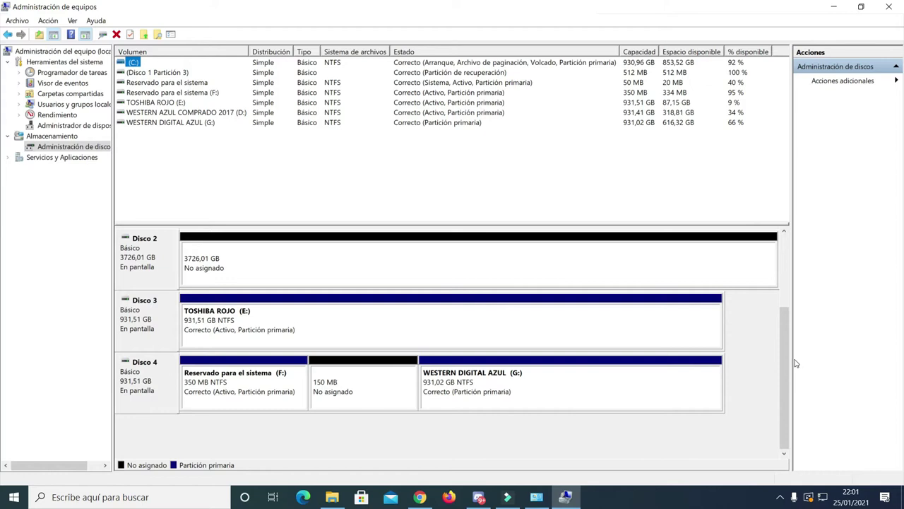
pyautogui.moveTo(785, 367); pyautogui.dragTo(820, 353)
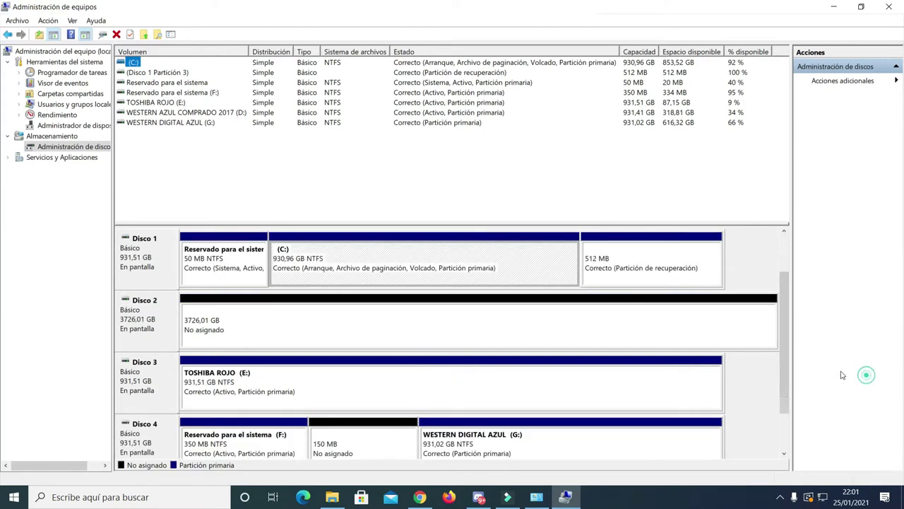
pyautogui.click(332, 497)
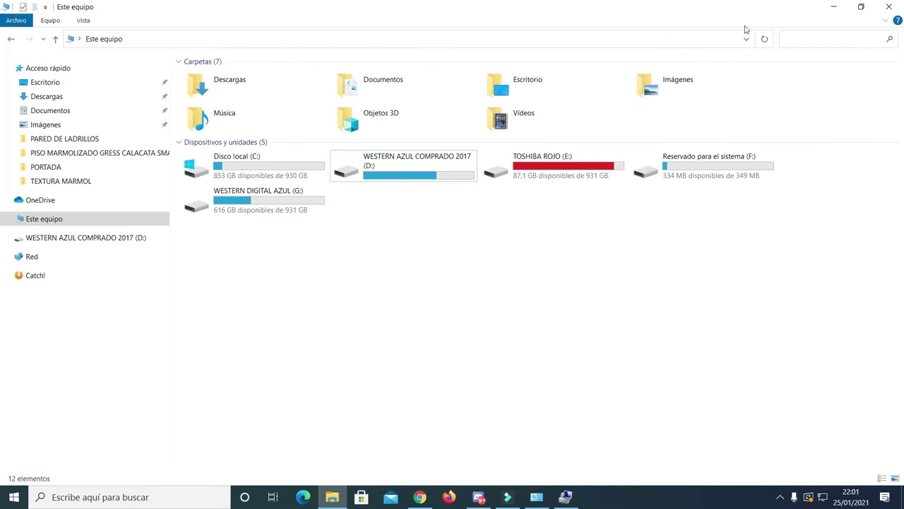
pyautogui.click(834, 7)
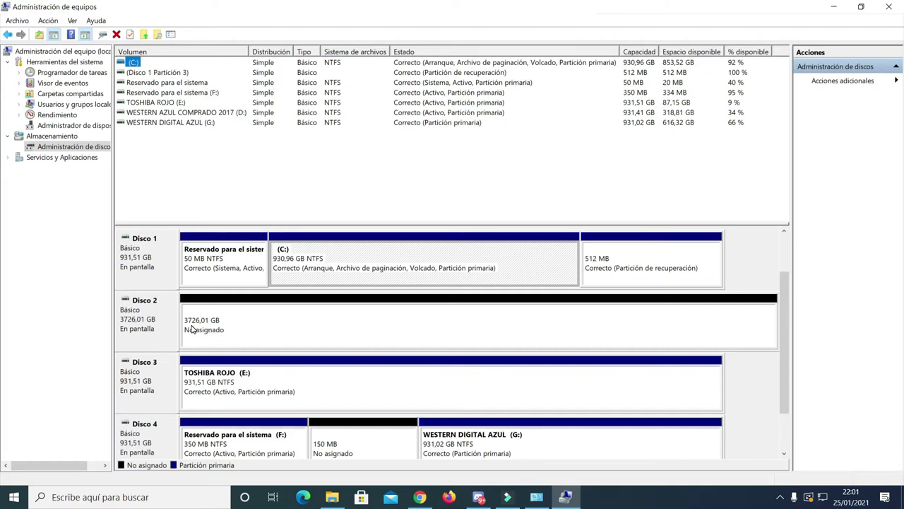
# Step: Start a new simple volume on the unallocated space of Disco 2, accepting the maximum size of 3815430 MB
pyautogui.rightClick(230, 329)
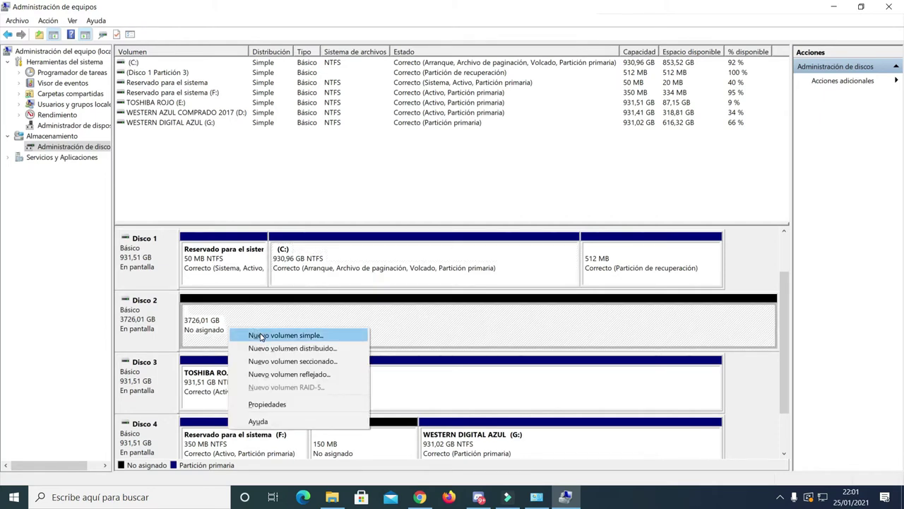
pyautogui.click(260, 336)
pyautogui.moveTo(367, 70); pyautogui.dragTo(552, 76)
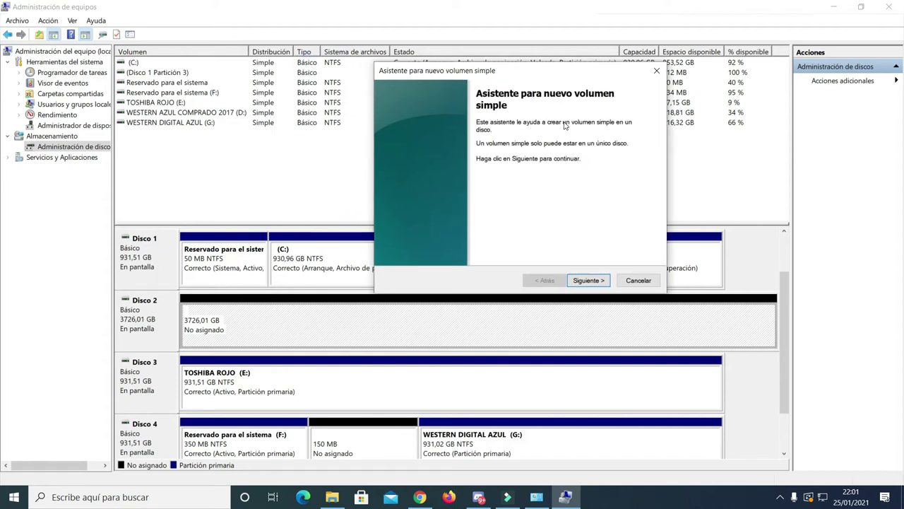
pyautogui.click(580, 280)
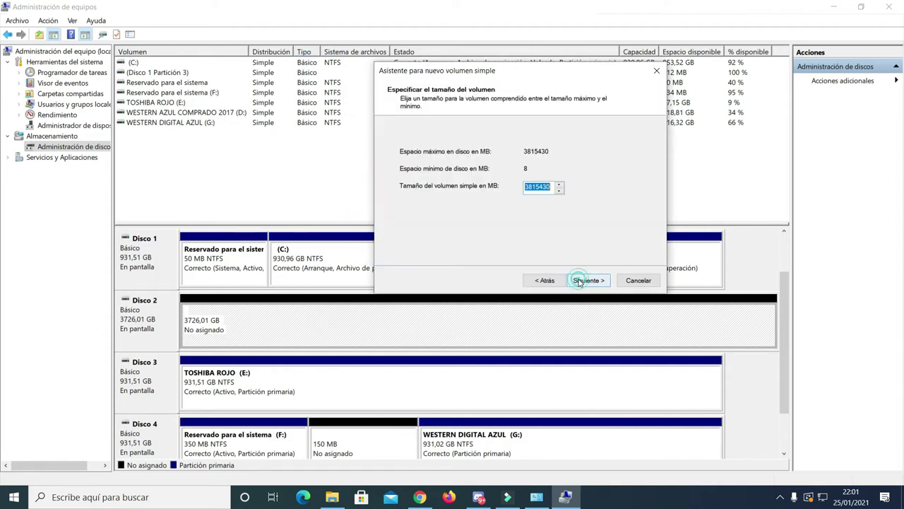
pyautogui.moveTo(549, 72); pyautogui.dragTo(661, 73)
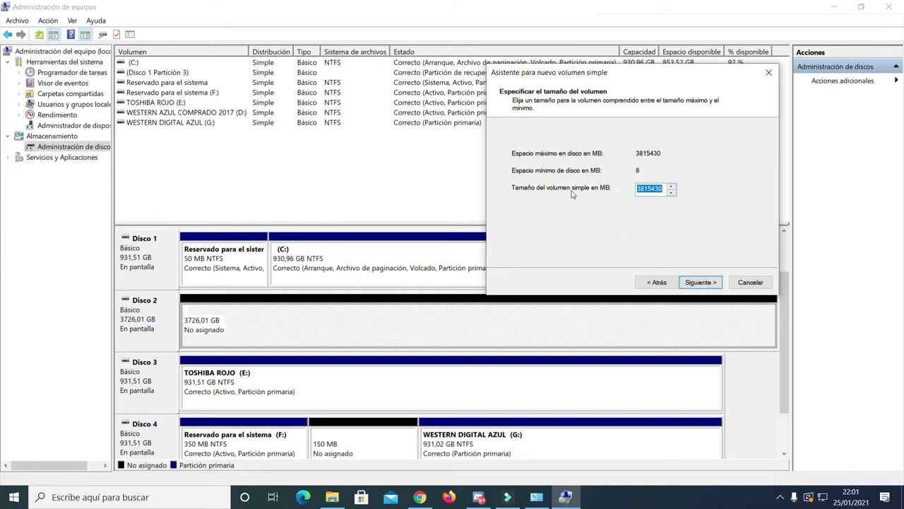
pyautogui.click(694, 281)
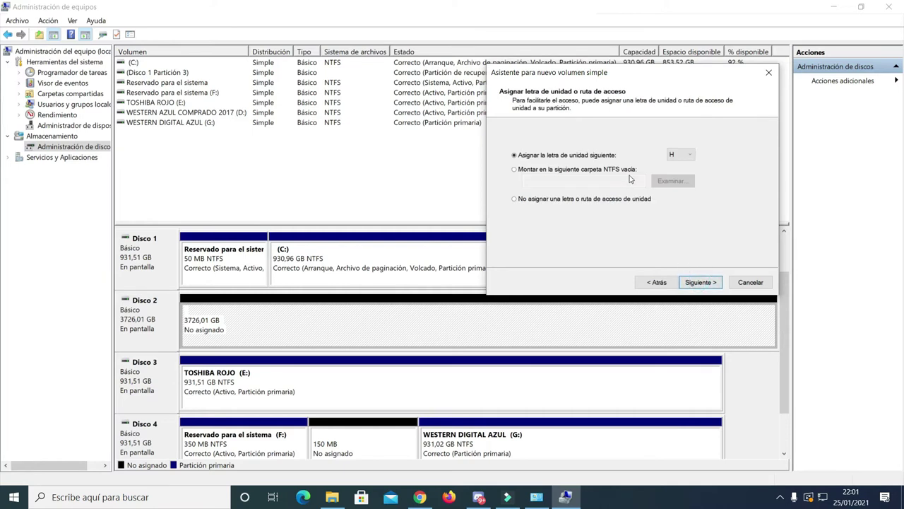
# Step: Check which drive letters are in use in File Explorer and assign letter N to the new volume
pyautogui.click(690, 155)
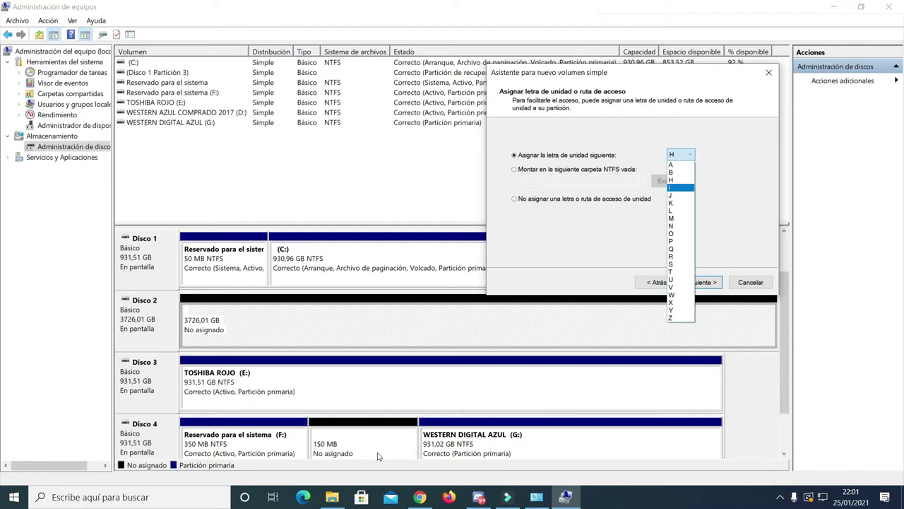
pyautogui.click(334, 496)
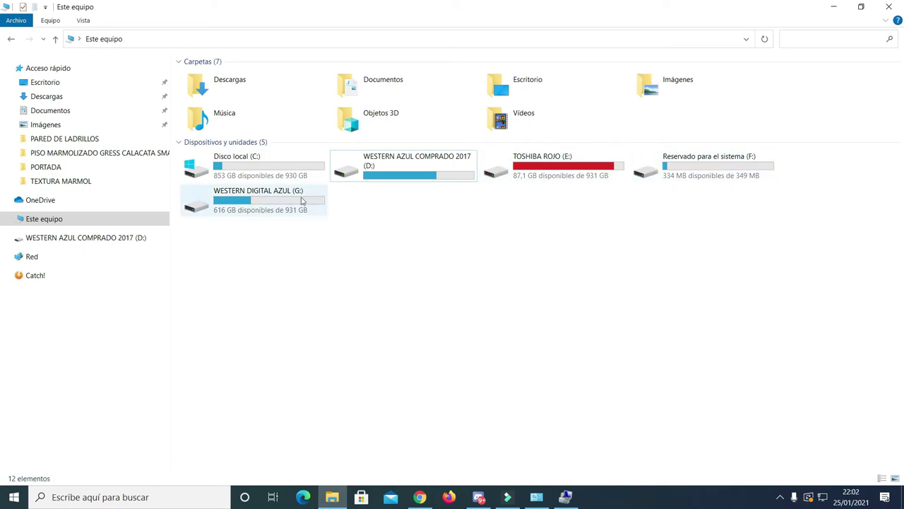
pyautogui.click(834, 7)
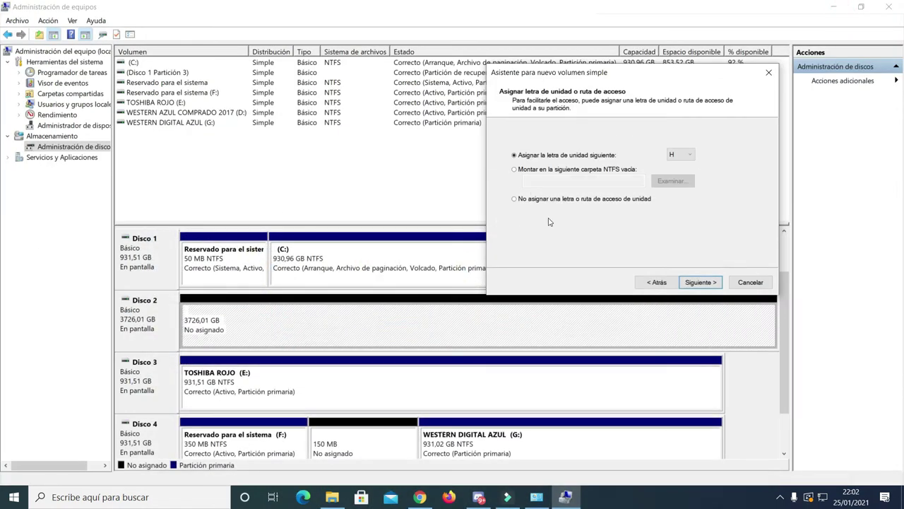
pyautogui.click(687, 154)
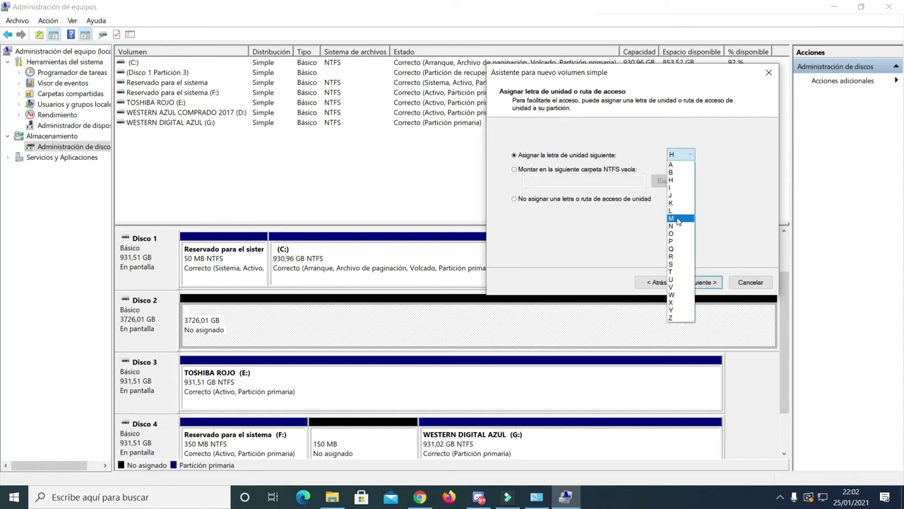
pyautogui.click(676, 182)
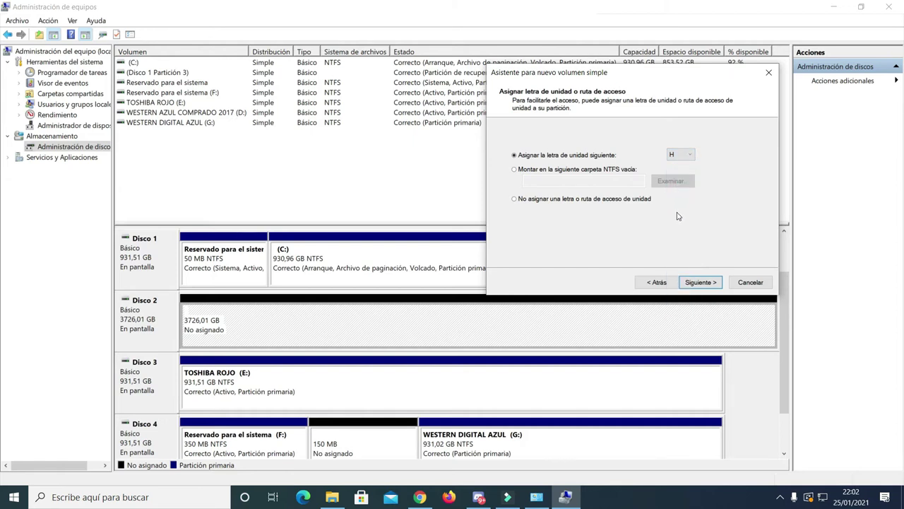
pyautogui.click(685, 156)
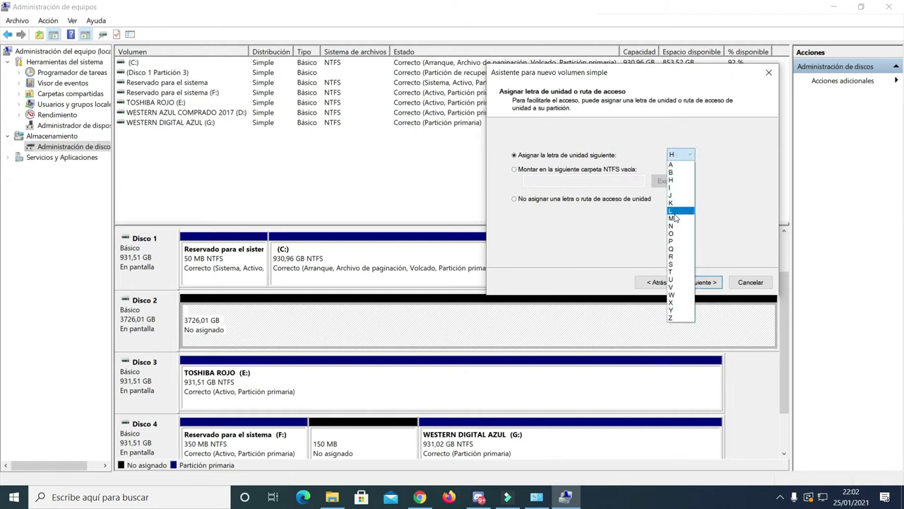
pyautogui.click(676, 226)
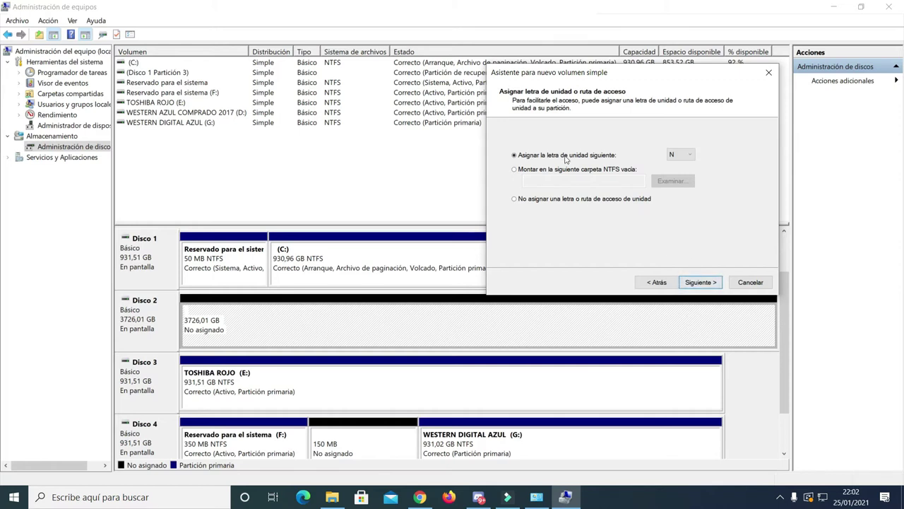
pyautogui.click(698, 282)
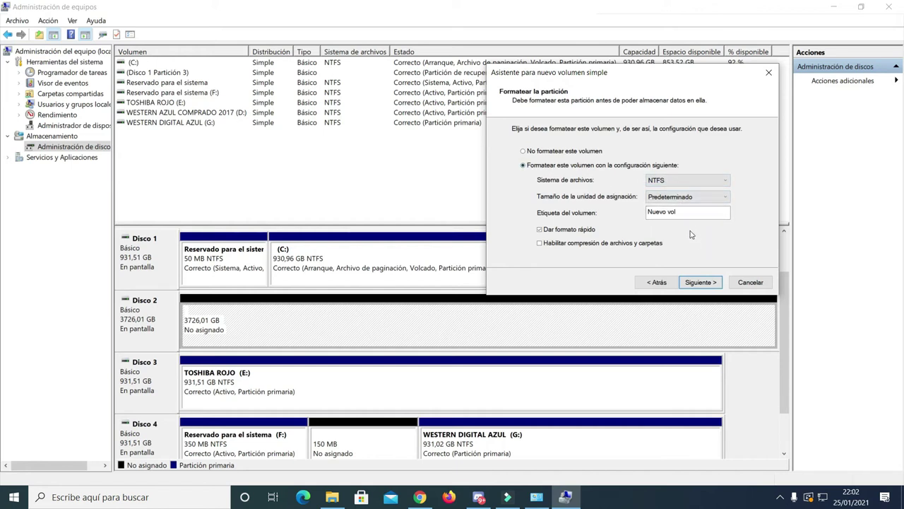
# Step: Label the new volume TOSHIBA 4 TB, keep the NTFS file system, and finish the wizard to create and format it
pyautogui.doubleClick(687, 212)
pyautogui.write('TOSHIBA 4 TB')
pyautogui.click(540, 231)
pyautogui.click(699, 280)
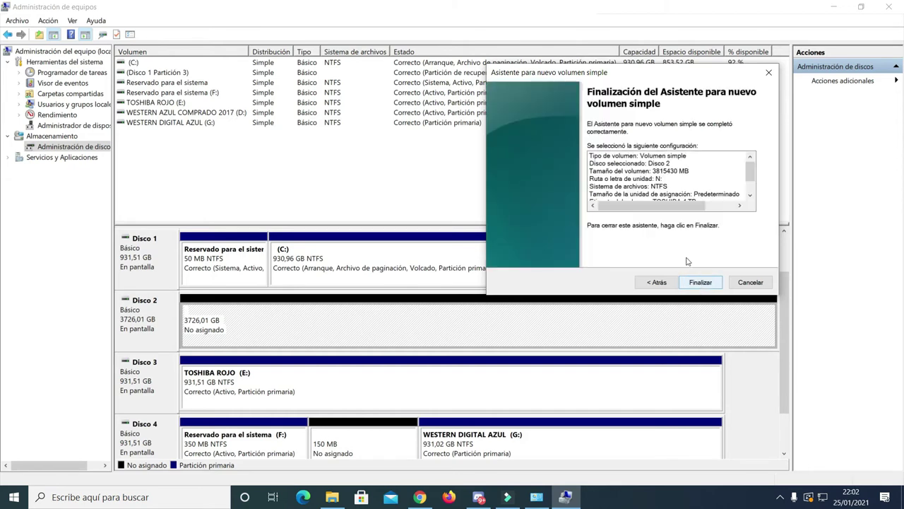
pyautogui.click(698, 283)
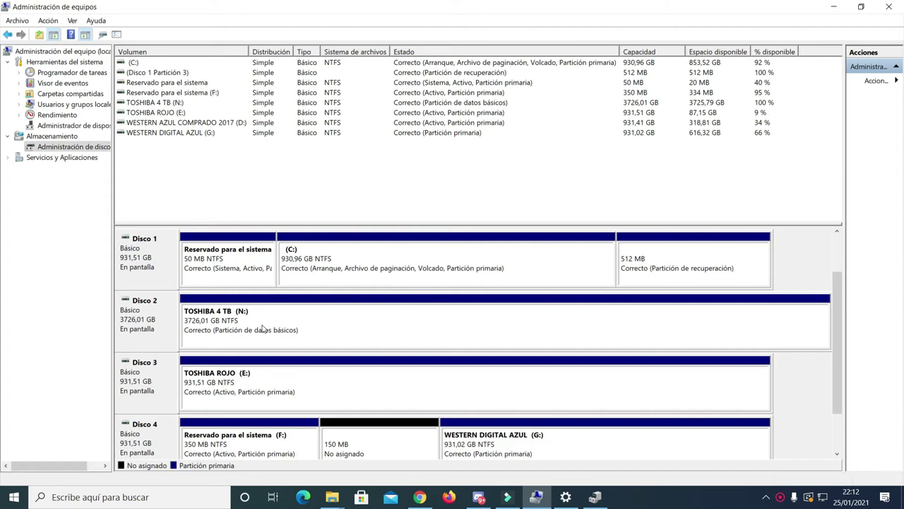
# Step: Check the new TOSHIBA 4 TB (N:) volume in Disk Management and among the drives in File Explorer
pyautogui.click(211, 315)
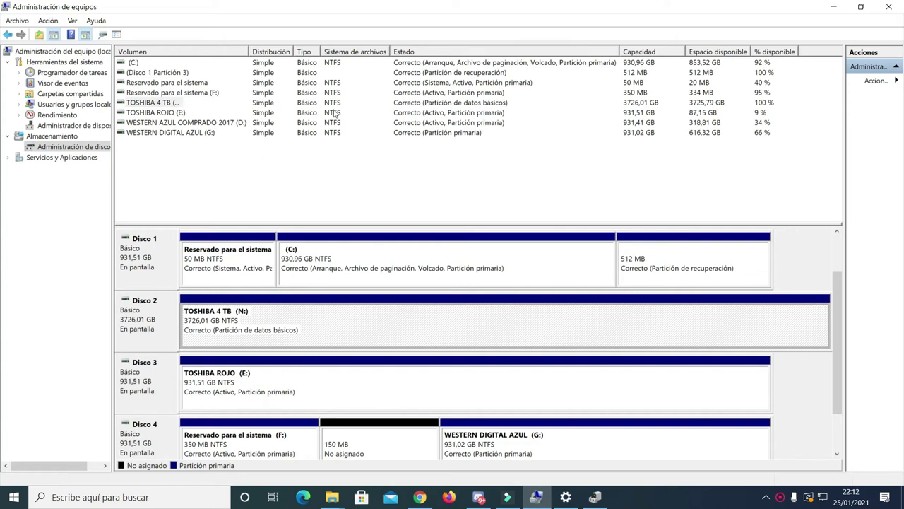
pyautogui.click(332, 497)
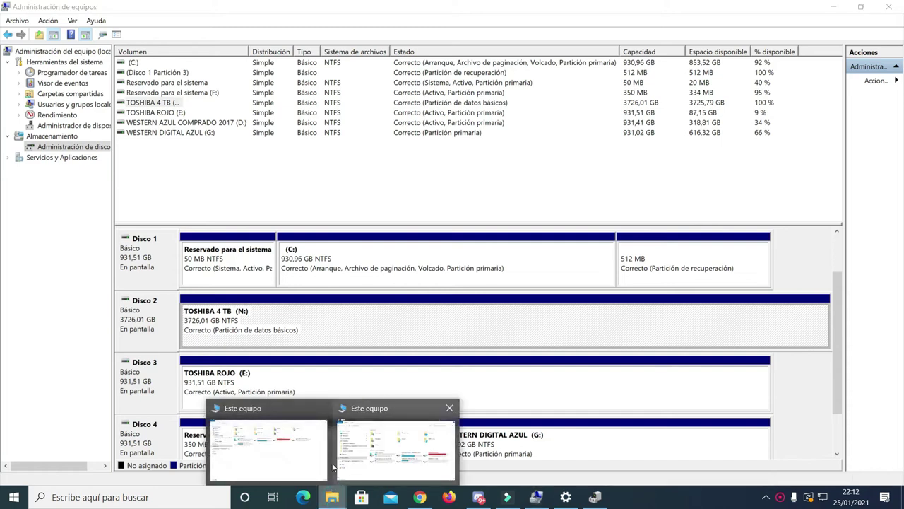
pyautogui.click(345, 464)
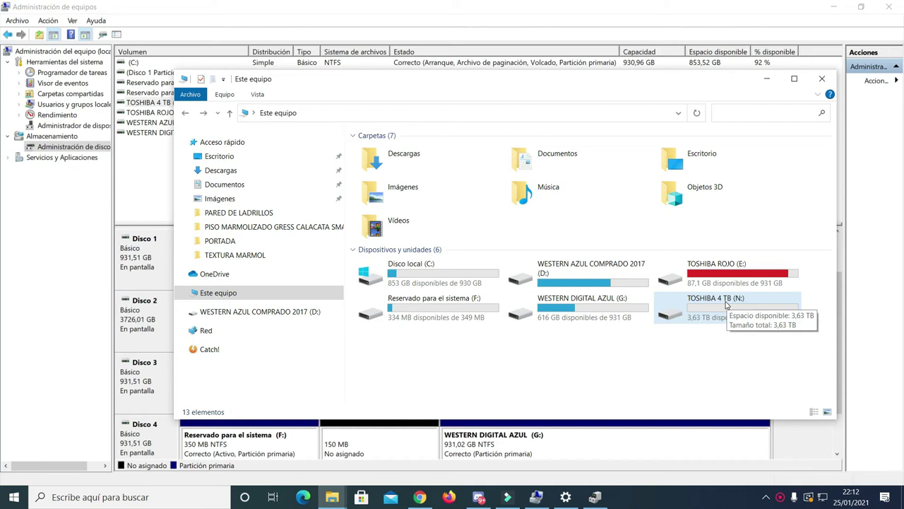
# Step: Return to Disk Management and review the operations available for the TOSHIBA 4 TB (N:) volume without applying any
pyautogui.click(766, 78)
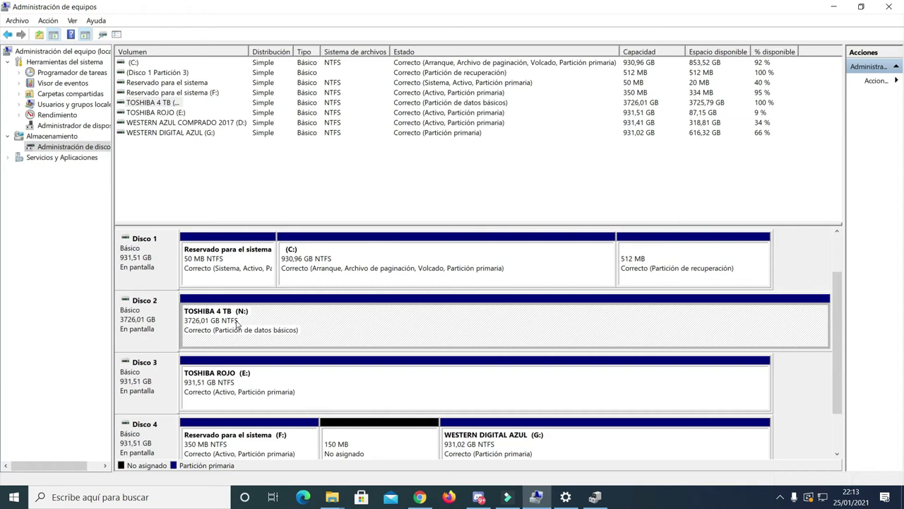
pyautogui.rightClick(174, 106)
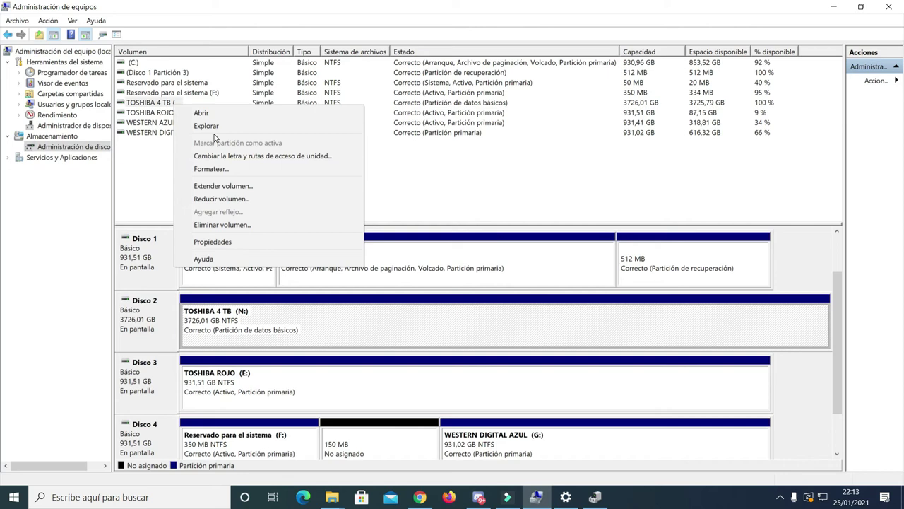
pyautogui.click(161, 187)
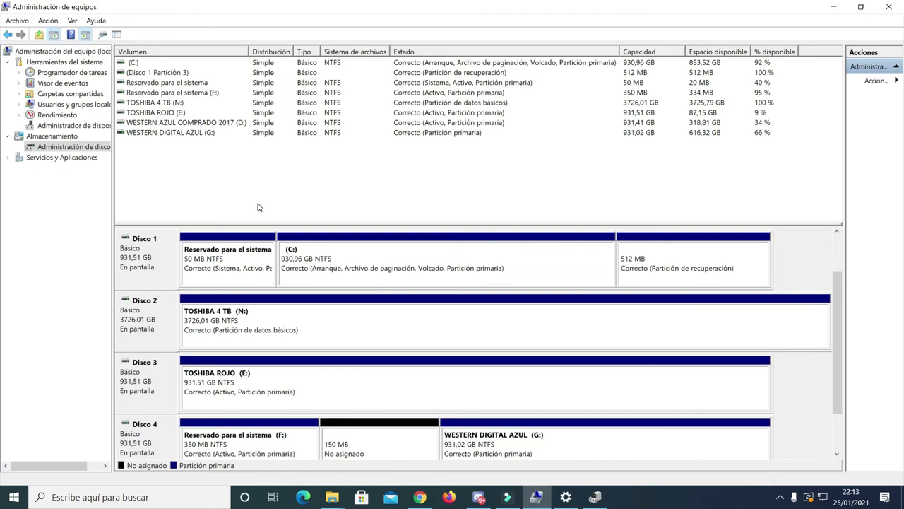
pyautogui.click(172, 106)
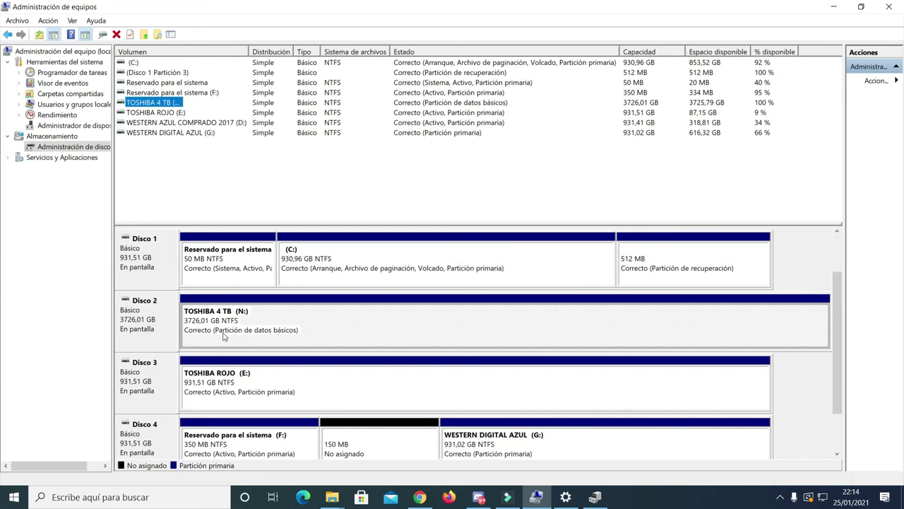
pyautogui.rightClick(169, 105)
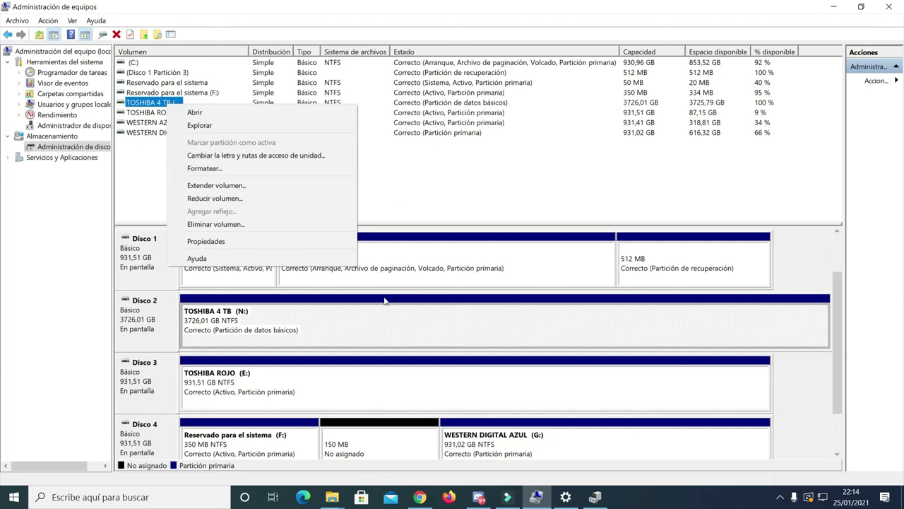
pyautogui.click(378, 321)
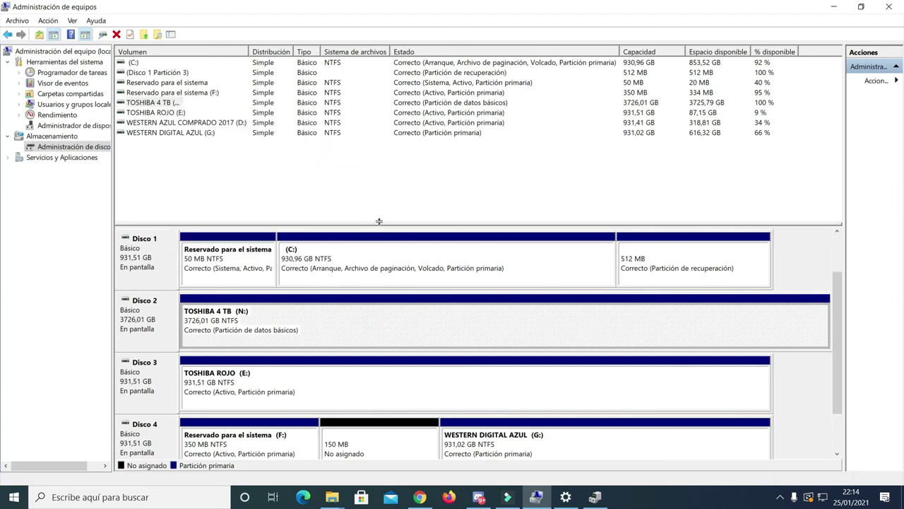